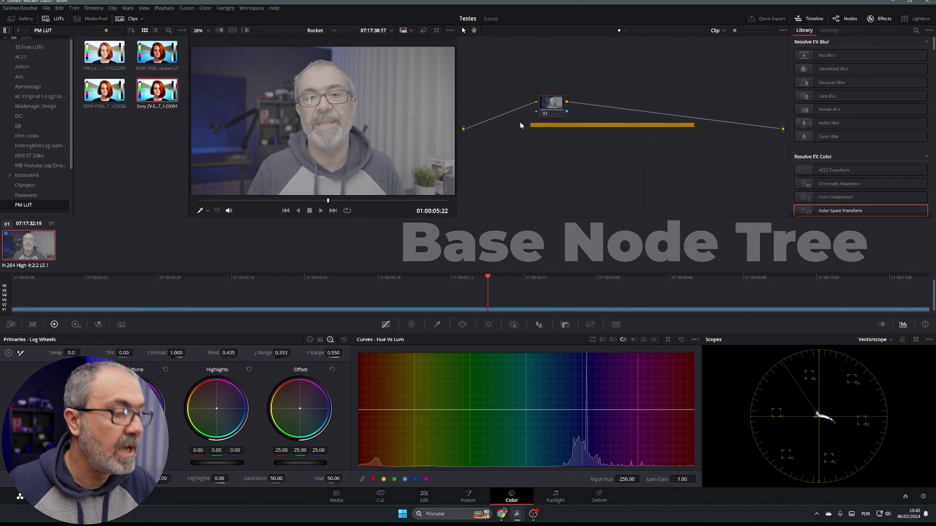
# Step: Add three serial nodes and give node 04 a Color Space Transform with S-Gamut3.Cine/S-Log3 input
pyautogui.hotkey('alt', 's')
pyautogui.hotkey('alt', 's')
pyautogui.hotkey('alt', 's')
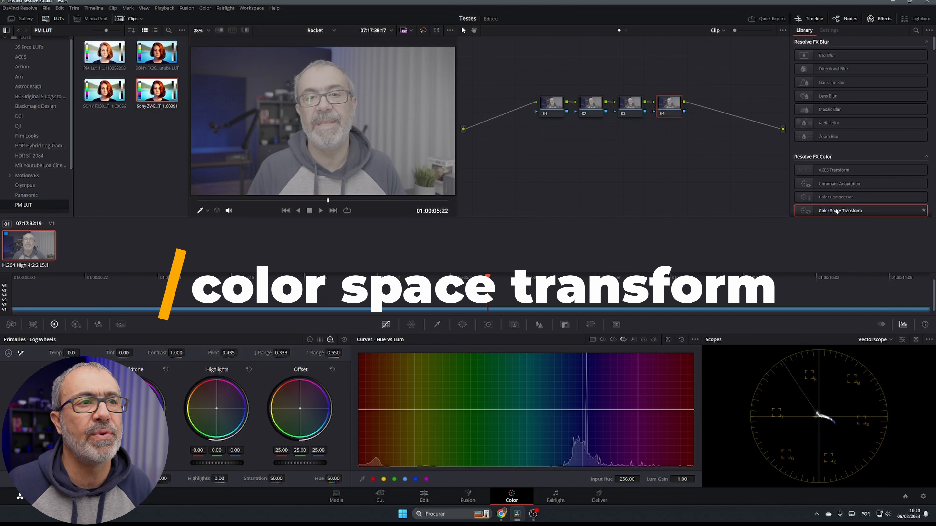
pyautogui.moveTo(835, 211); pyautogui.dragTo(669, 109)
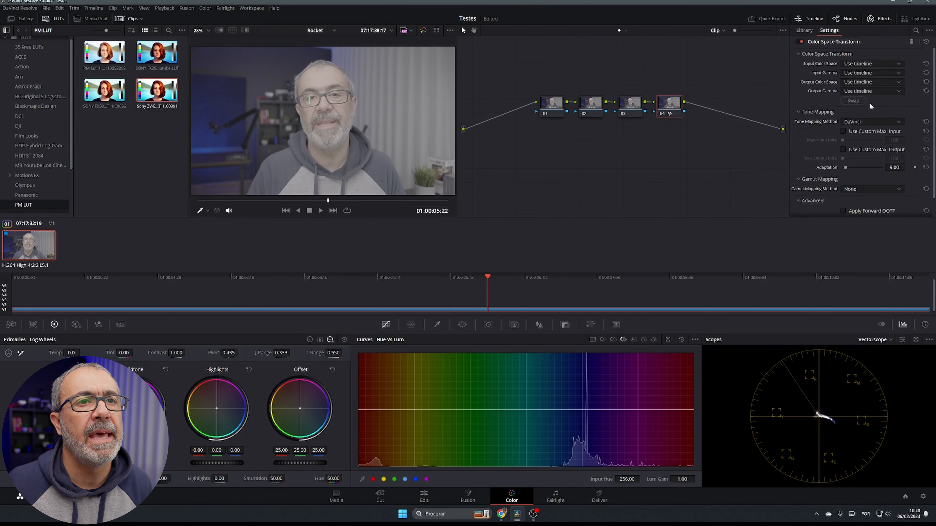
pyautogui.click(881, 64)
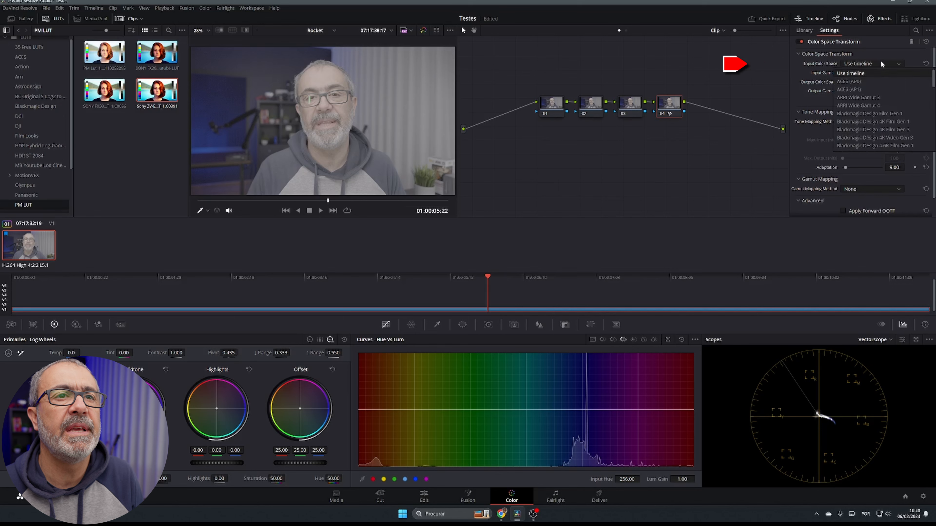
pyautogui.scroll(-10, 886, 105)
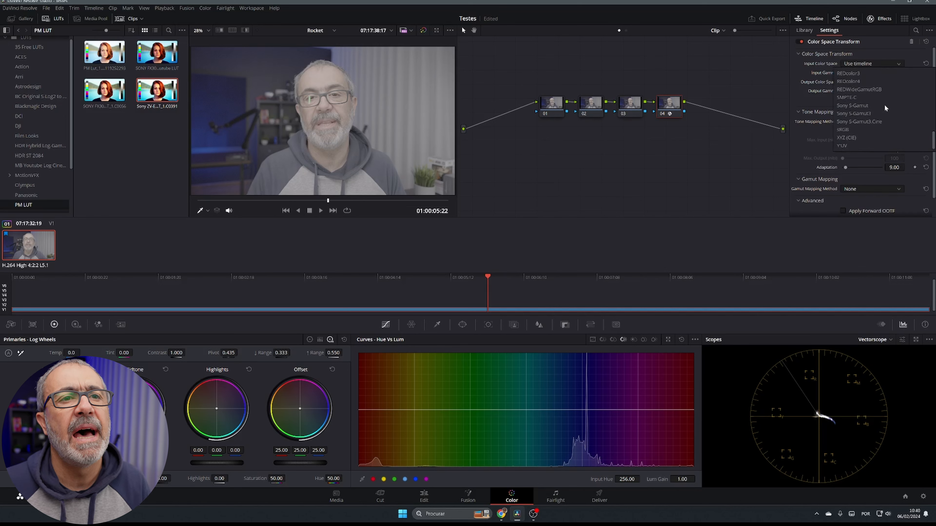
pyautogui.click(869, 122)
pyautogui.click(884, 72)
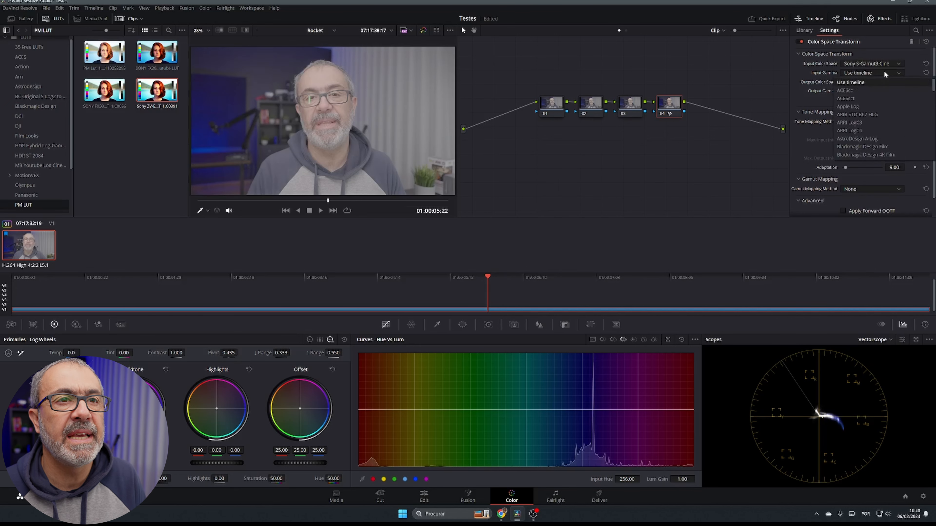
pyautogui.scroll(-10, 867, 147)
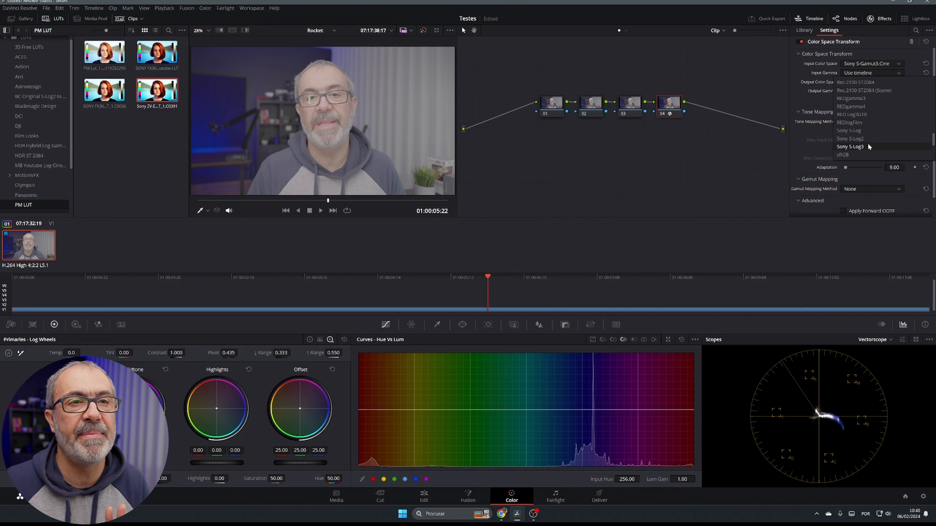
pyautogui.click(849, 147)
# Step: Set the transform's output to Rec.709 Gamma 2.4 and label node 04 CST
pyautogui.click(879, 82)
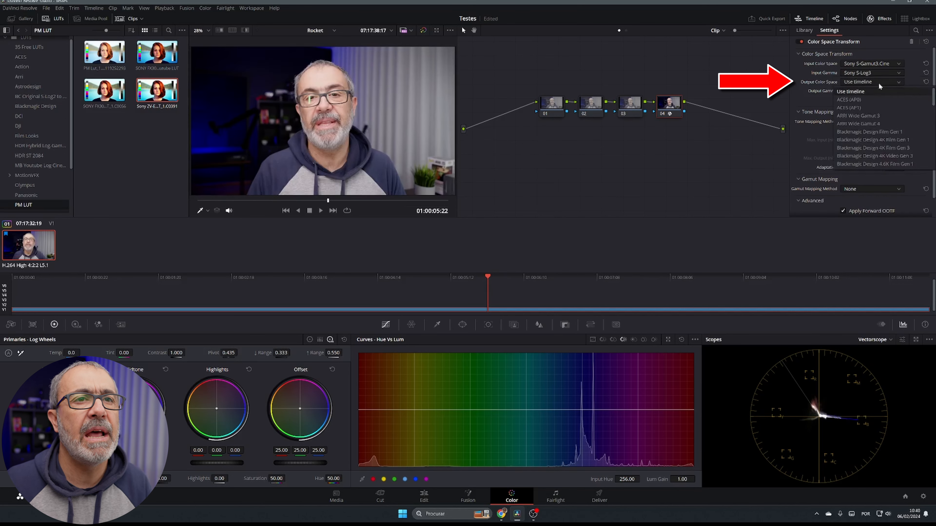
pyautogui.click(879, 87)
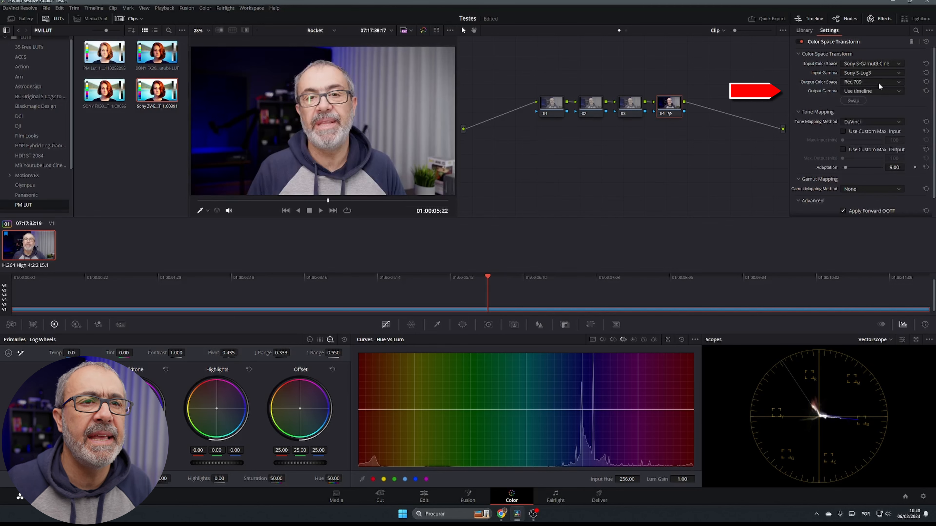
pyautogui.click(874, 92)
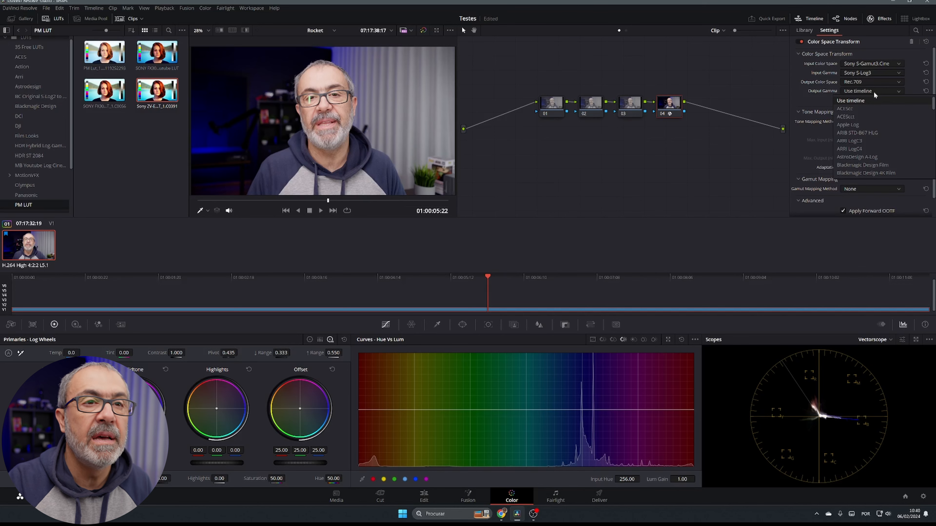
pyautogui.press('g')
pyautogui.press('Down')
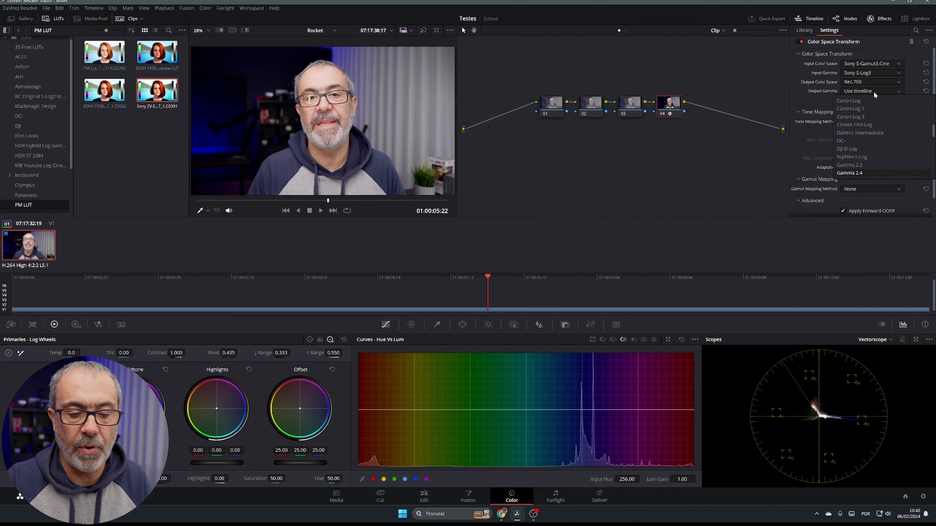
pyautogui.press('Return')
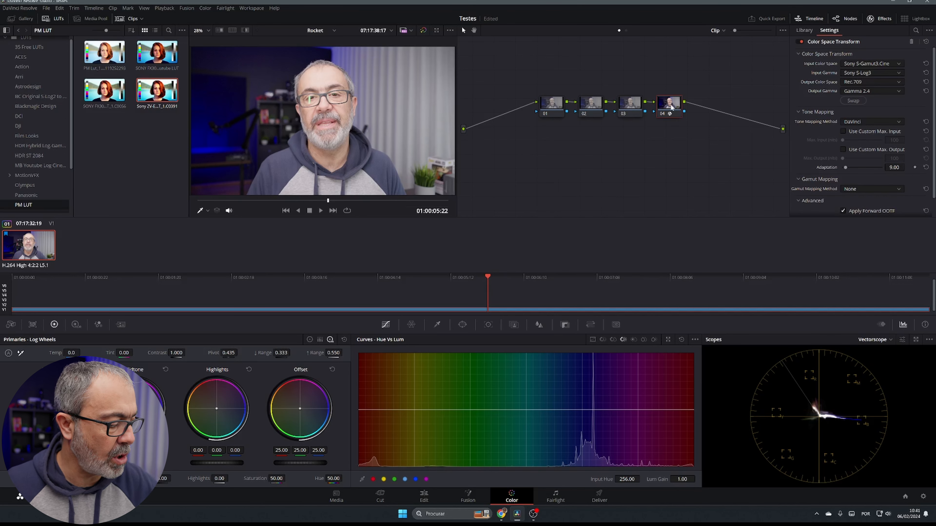
pyautogui.write('CST')
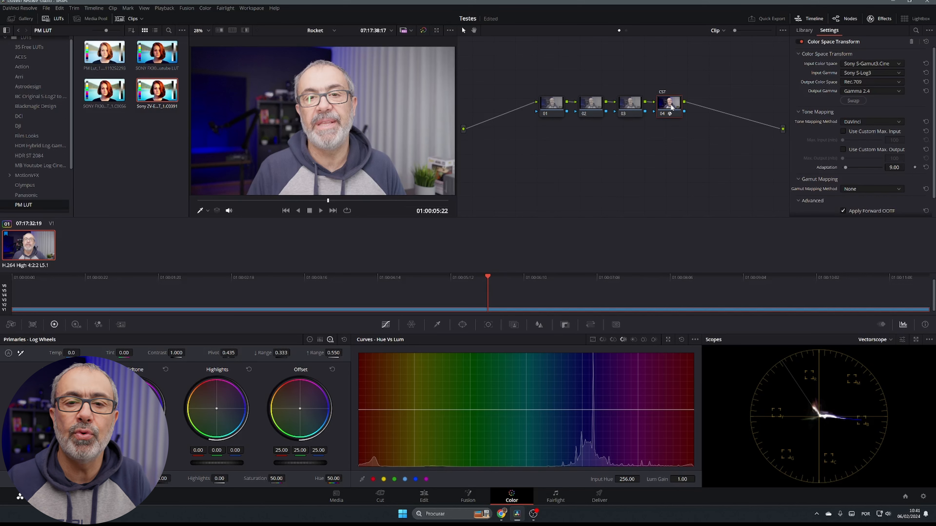
# Step: Give node 01 the label WB via Node Label
pyautogui.click(552, 104)
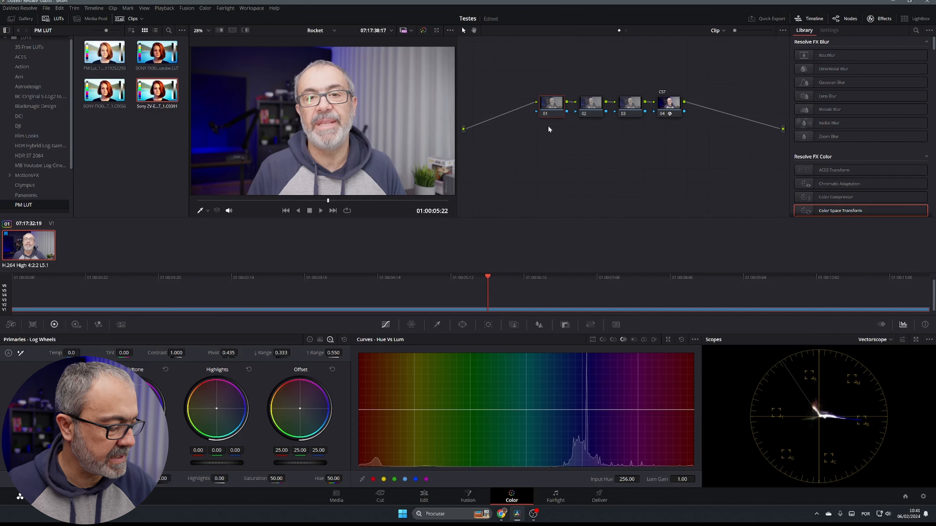
pyautogui.write('WB')
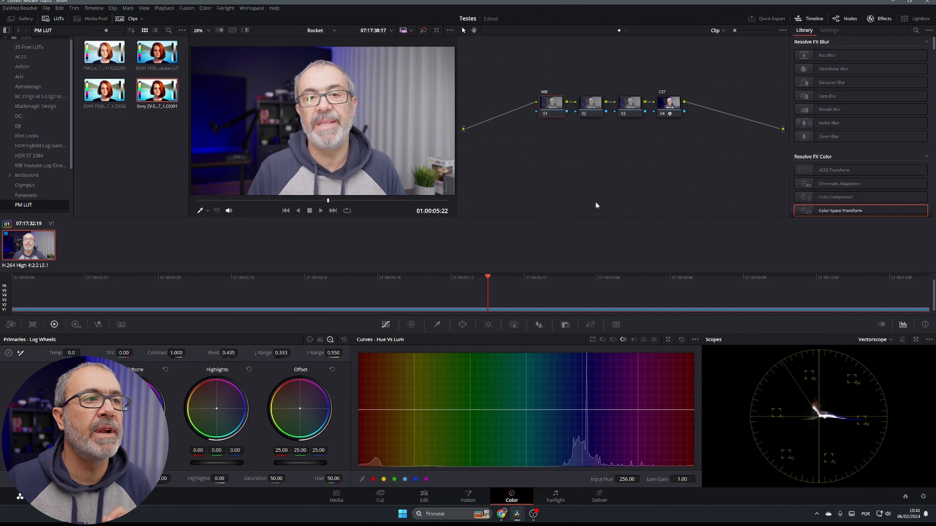
pyautogui.rightClick(548, 106)
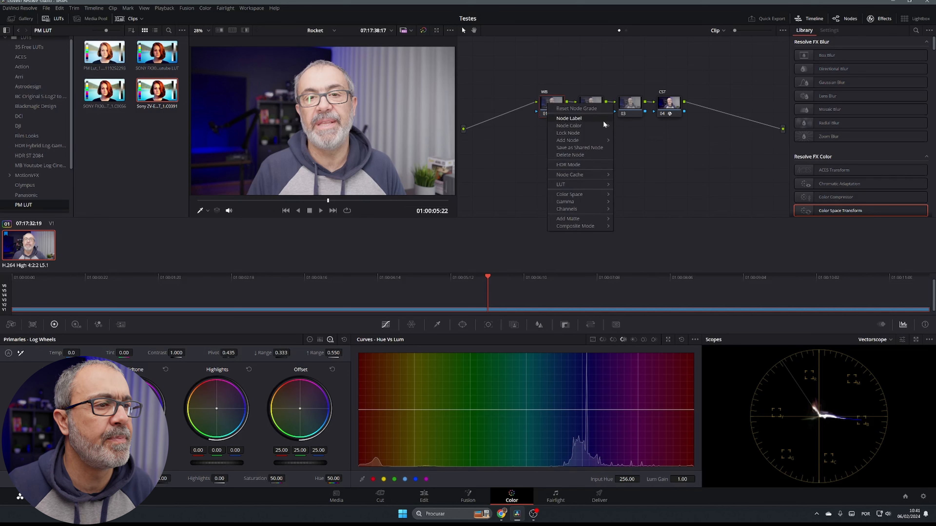
pyautogui.click(566, 118)
pyautogui.press('BackSpace')
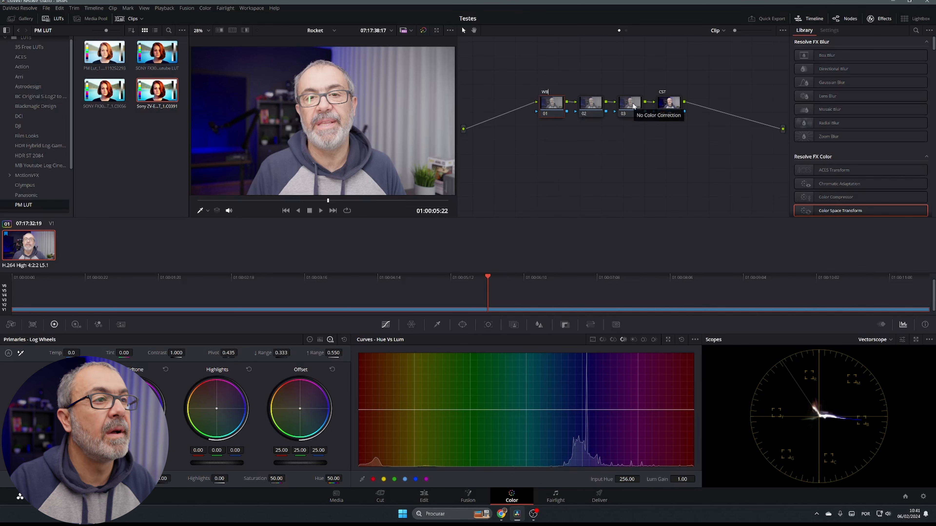
pyautogui.write('B')
pyautogui.press('Return')
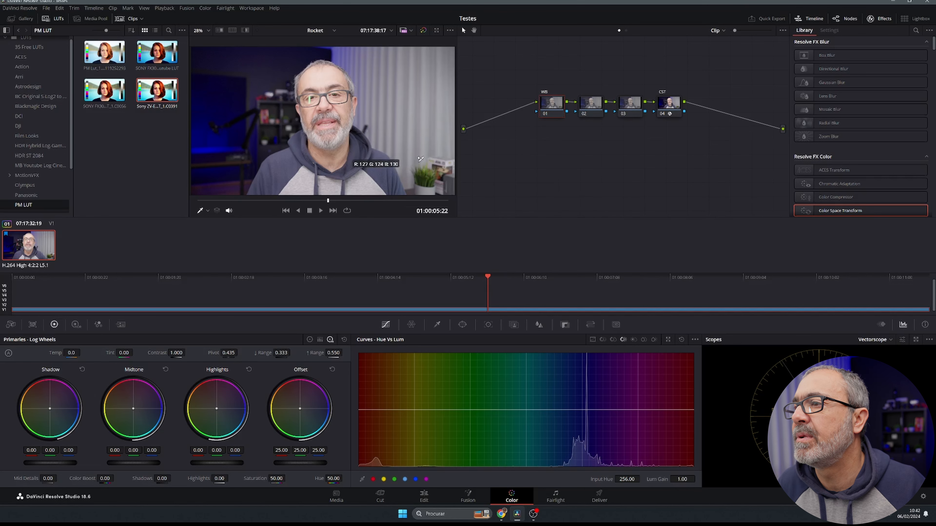
# Step: White-balance node 01 from a neutral spot (Temp 65.5, Tint -11.59) and label node 02 PRIM
pyautogui.click(430, 167)
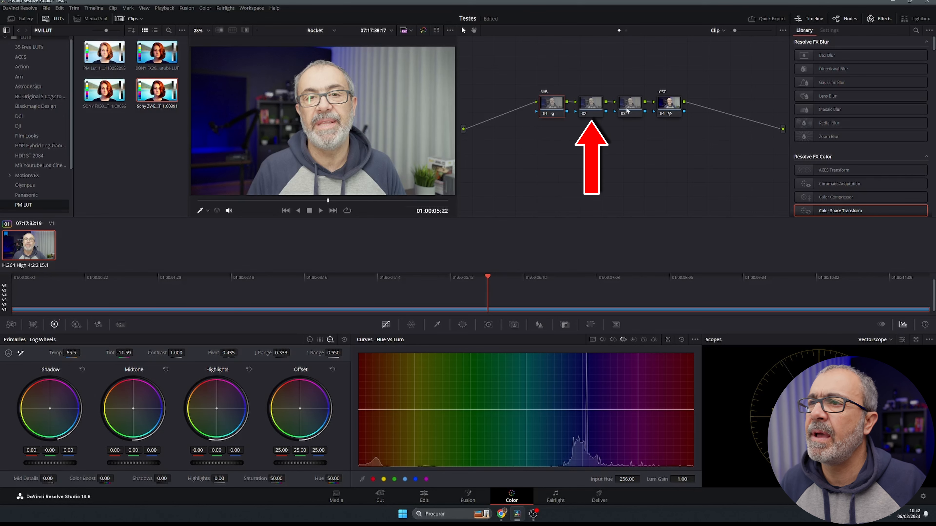
pyautogui.click(597, 108)
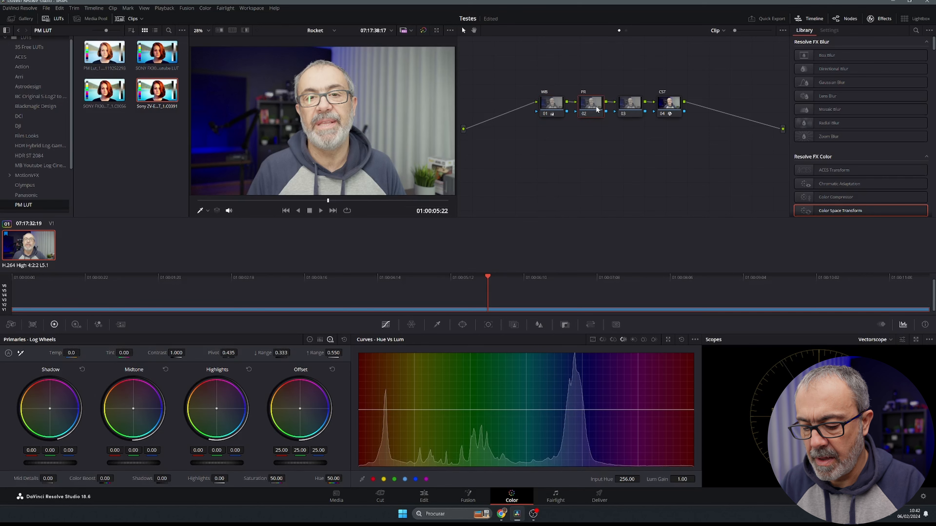
pyautogui.write('PRIM')
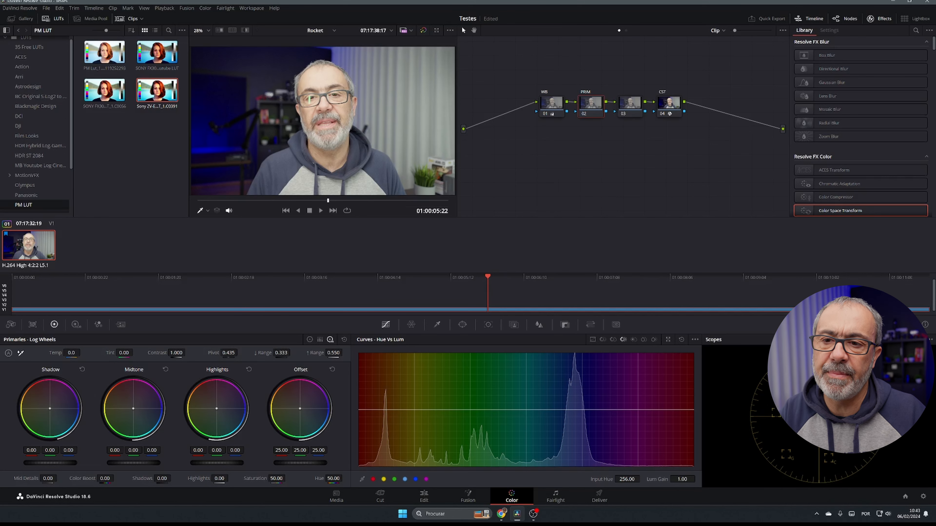
# Step: Switch the scopes to RGB parade and lower the Offset to 18.15
pyautogui.click(893, 341)
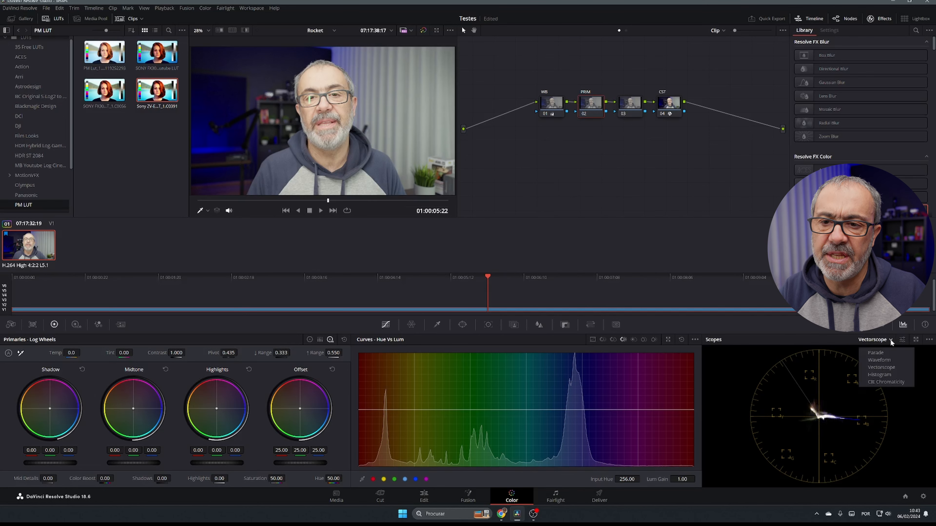
pyautogui.click(882, 351)
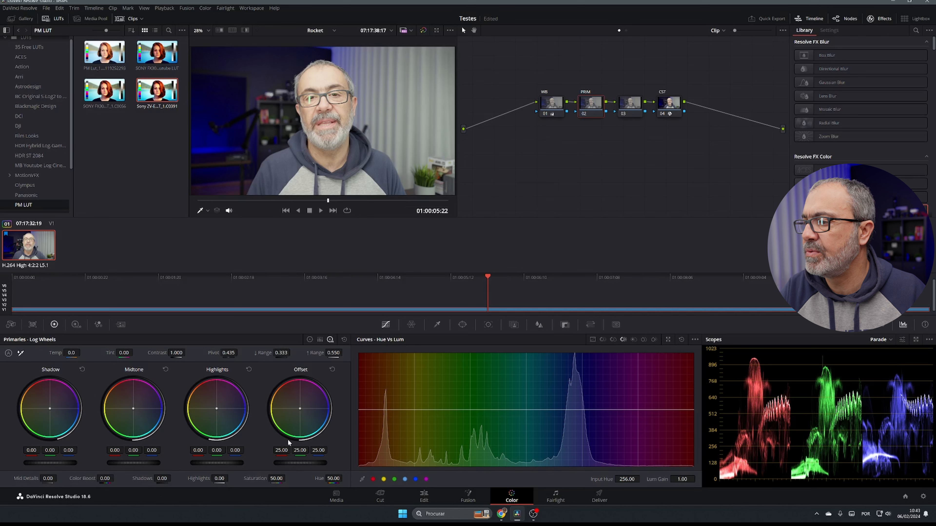
pyautogui.moveTo(300, 463); pyautogui.dragTo(286, 463)
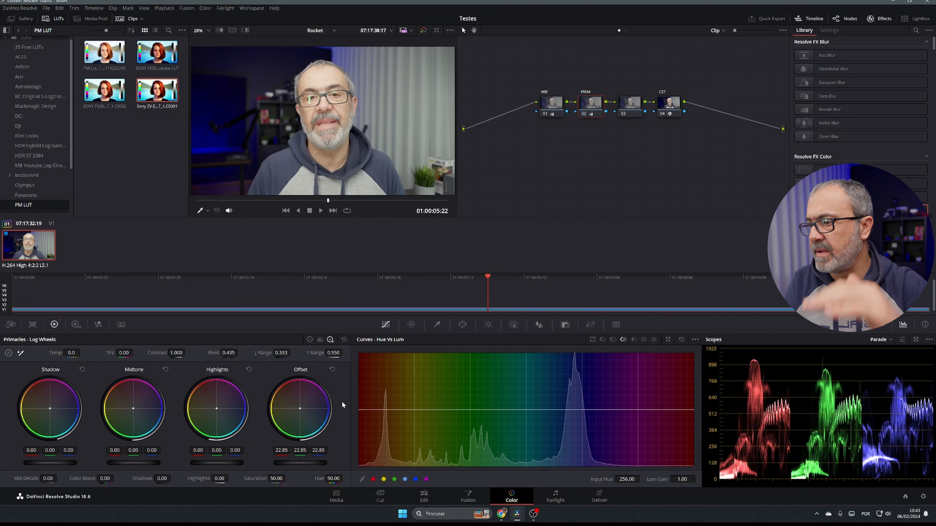
pyautogui.moveTo(321, 462); pyautogui.dragTo(288, 462)
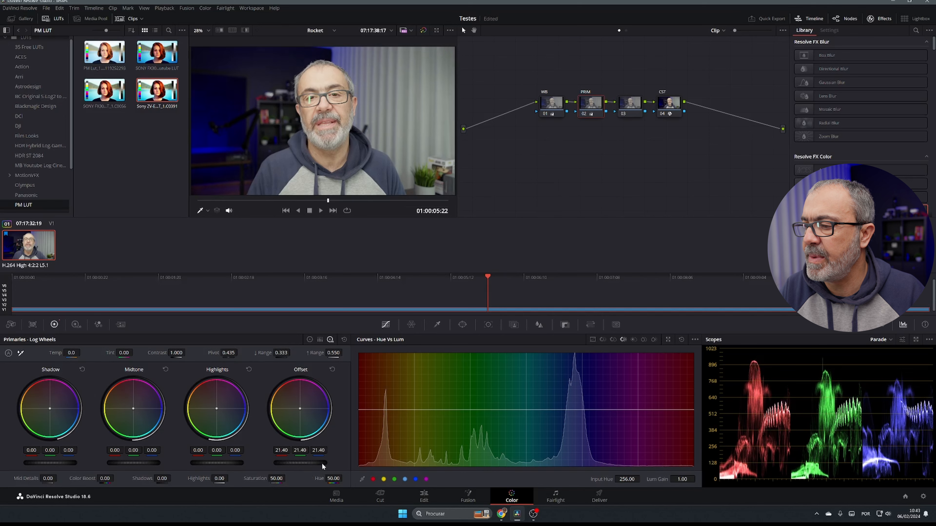
pyautogui.moveTo(322, 463); pyautogui.dragTo(317, 452)
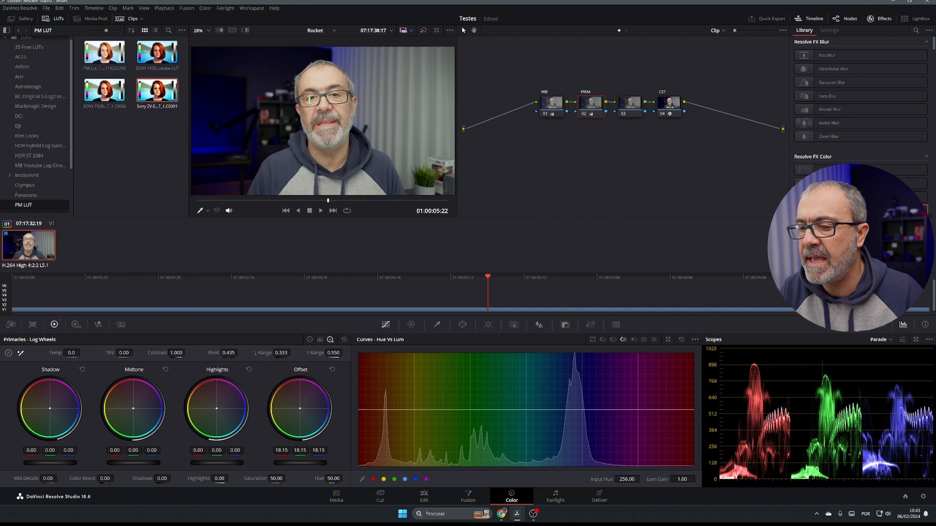
# Step: Set shadows 25, contrast 1.106, saturation 54.10, highlights -27 and midtones -0.14
pyautogui.moveTo(163, 479); pyautogui.dragTo(136, 463)
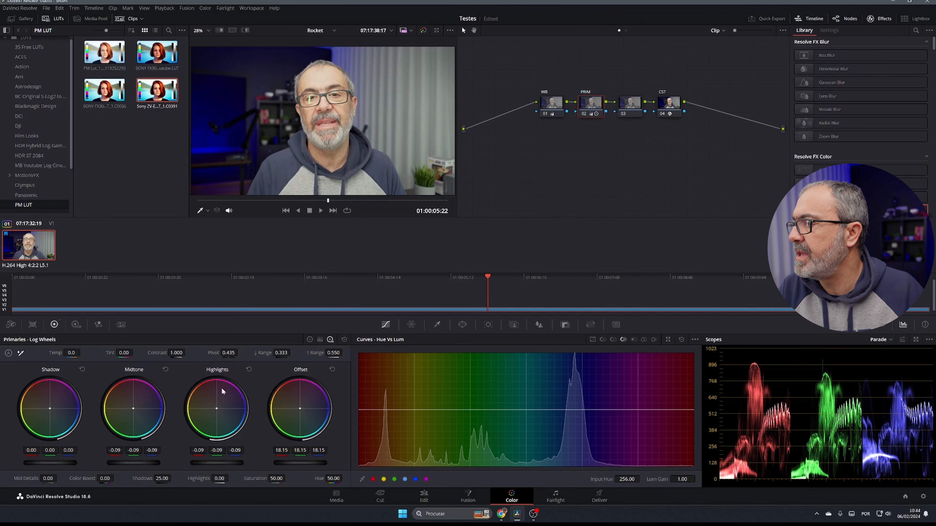
pyautogui.moveTo(174, 353); pyautogui.dragTo(187, 352)
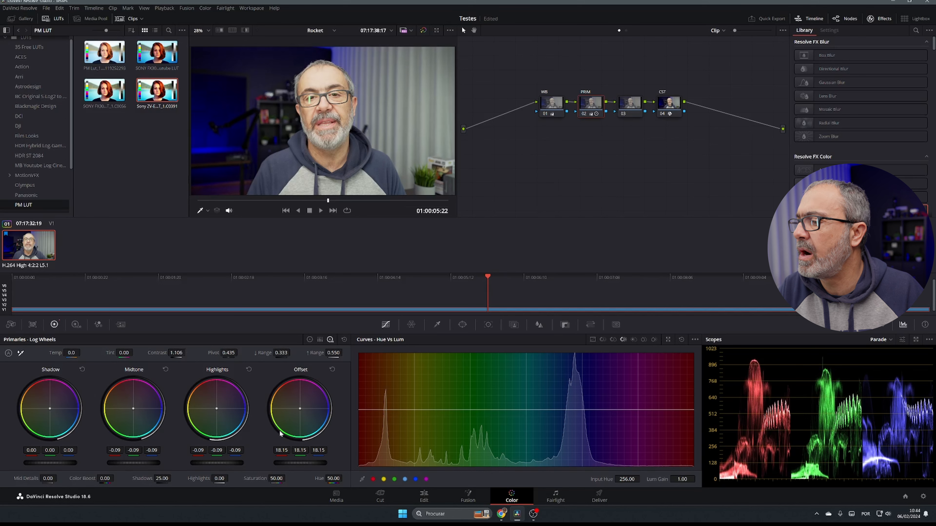
pyautogui.moveTo(273, 478); pyautogui.dragTo(288, 478)
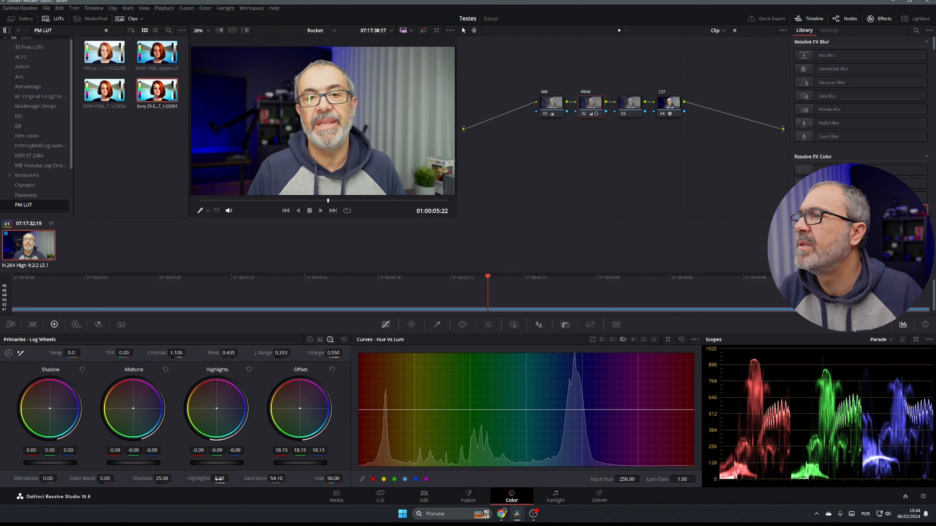
pyautogui.moveTo(219, 479); pyautogui.dragTo(207, 479)
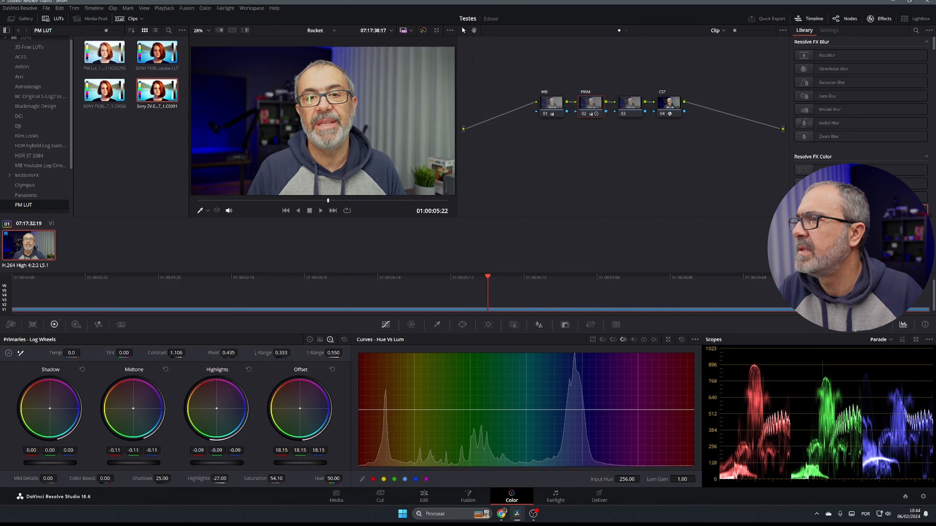
pyautogui.moveTo(133, 463); pyautogui.dragTo(130, 463)
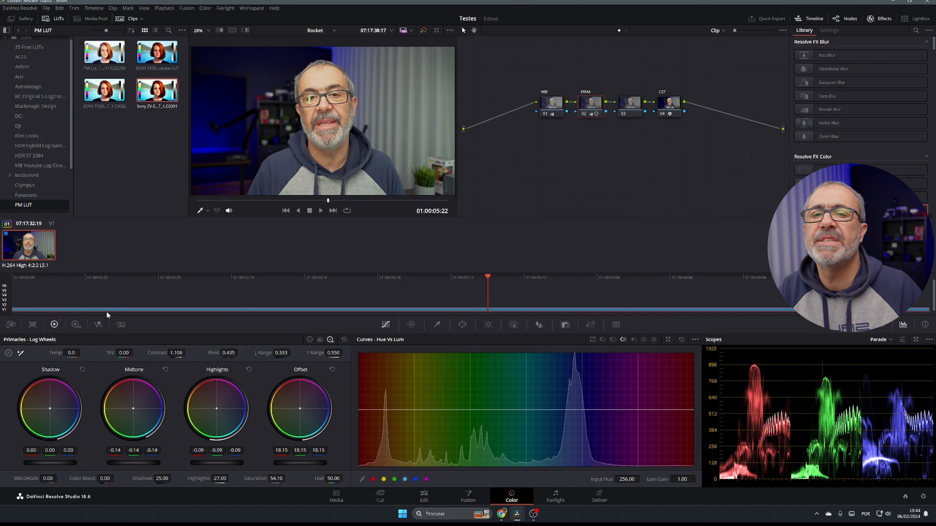
# Step: Label node 03 SEC and add hue control points on its Hue vs Sat curve
pyautogui.click(629, 111)
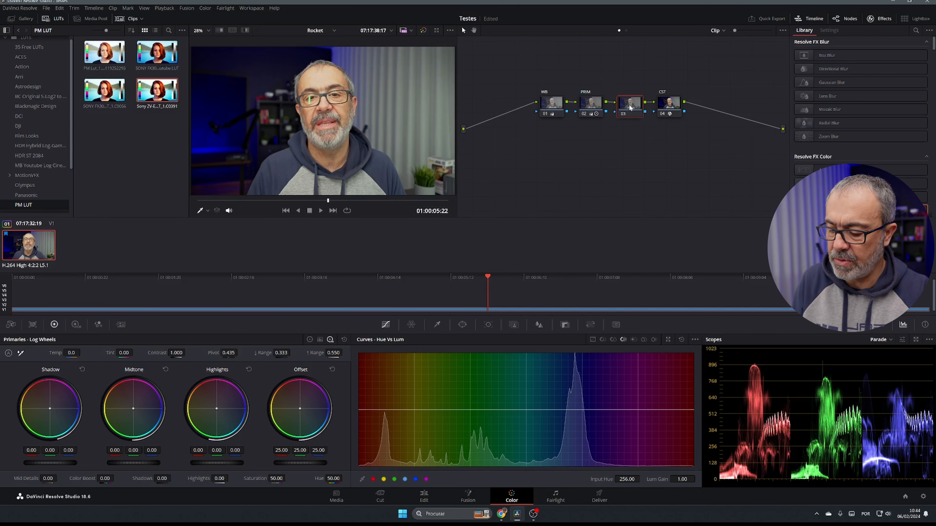
pyautogui.write('SEC')
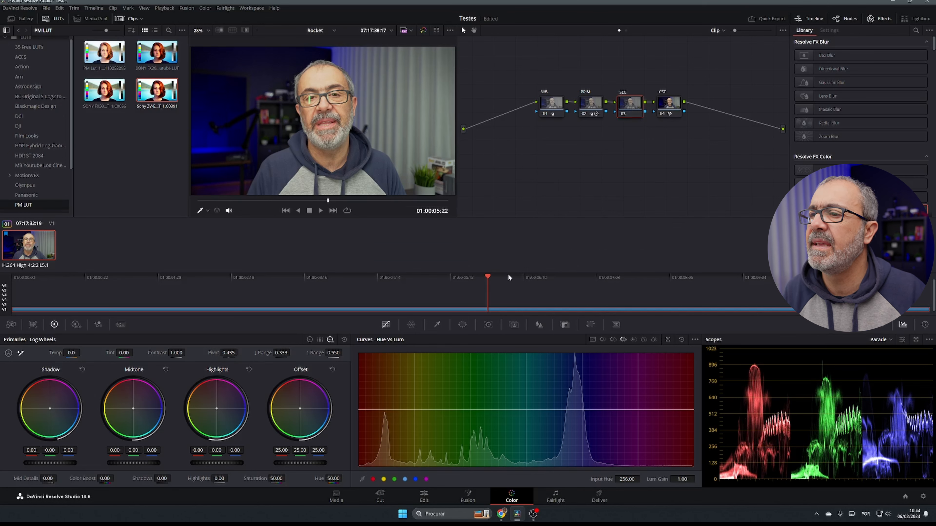
pyautogui.click(613, 339)
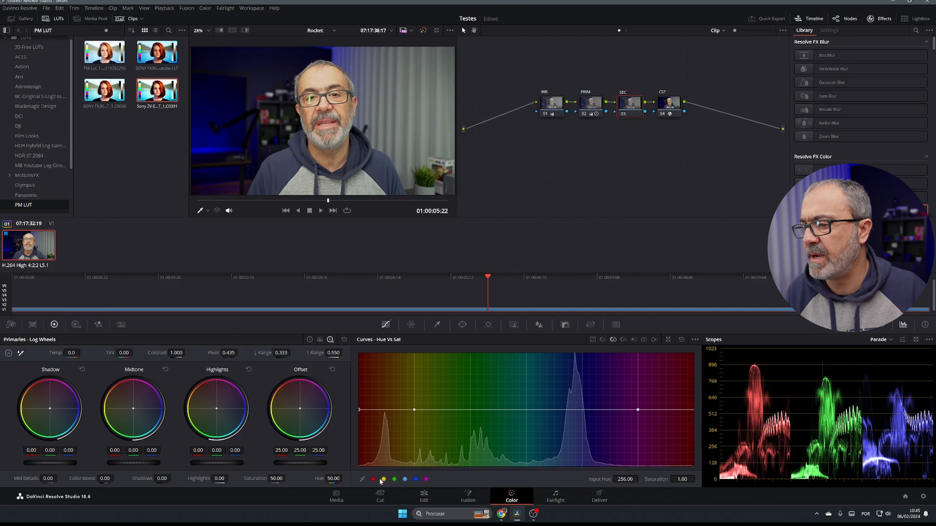
pyautogui.click(395, 479)
pyautogui.click(405, 479)
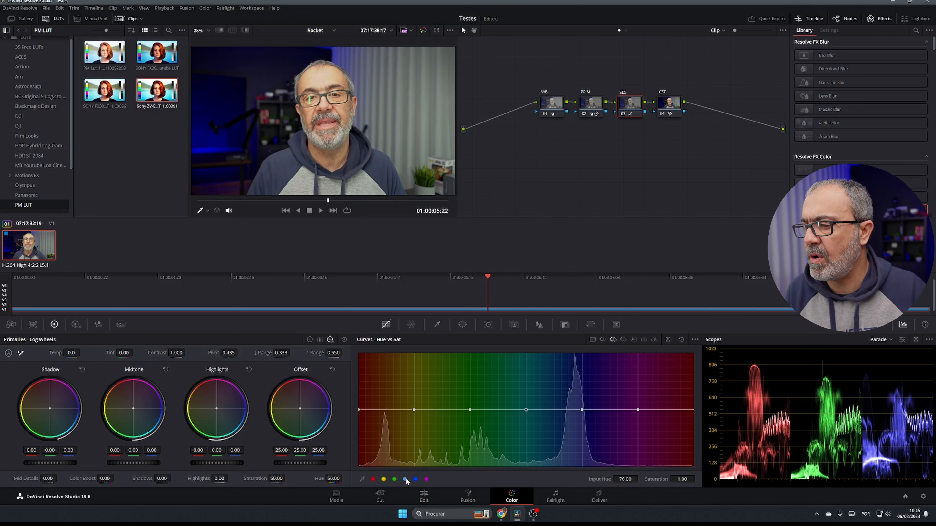
pyautogui.click(415, 480)
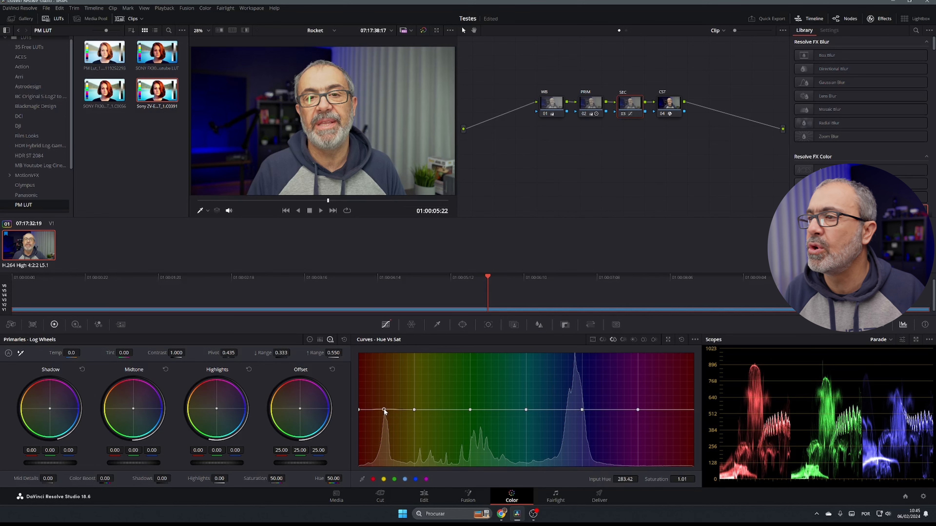
# Step: Raise saturation slightly in the reds and more strongly in the blues
pyautogui.moveTo(384, 412); pyautogui.dragTo(385, 410)
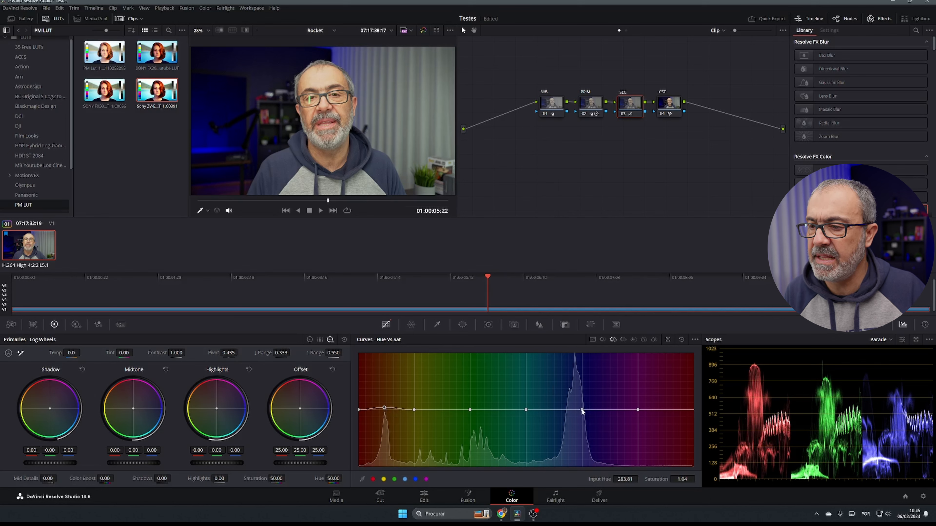
pyautogui.moveTo(576, 410); pyautogui.dragTo(575, 404)
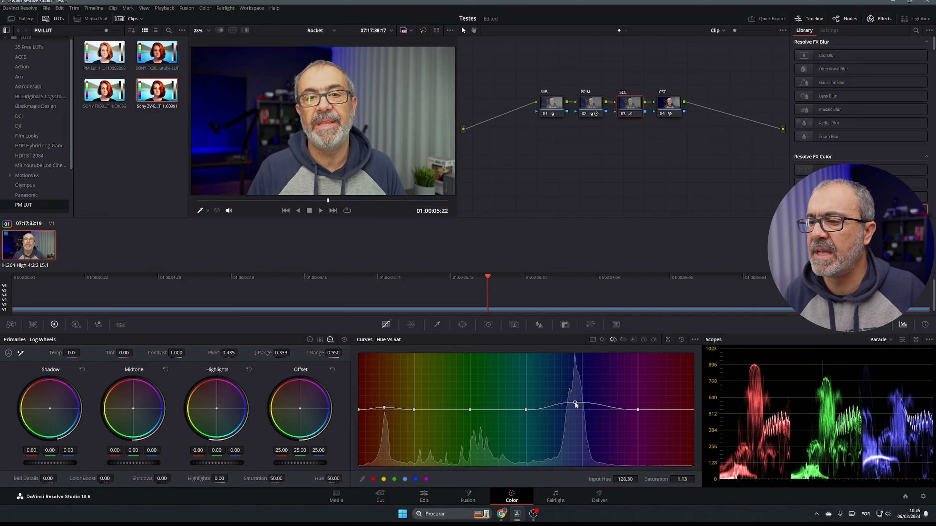
pyautogui.click(623, 340)
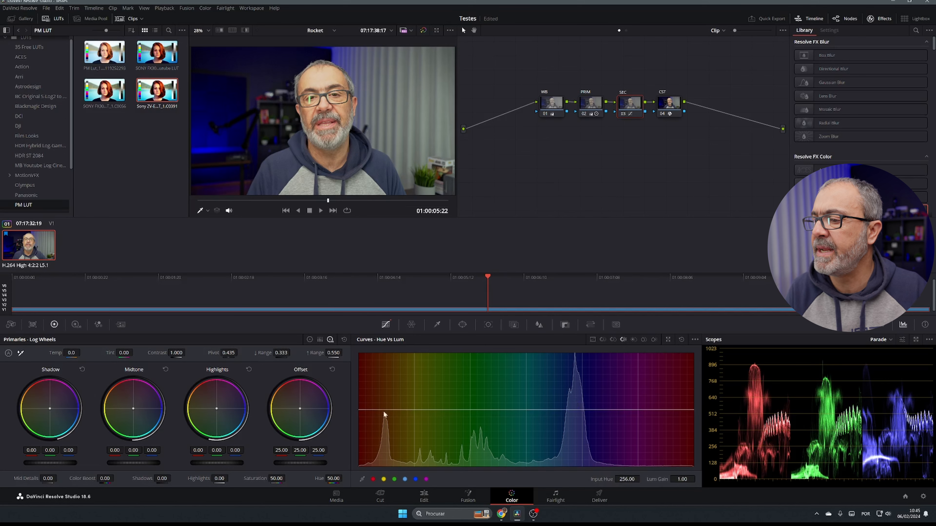
# Step: On the Hue vs Lum curve, darken the blue hues and slightly darken the reds
pyautogui.click(395, 480)
pyautogui.click(426, 479)
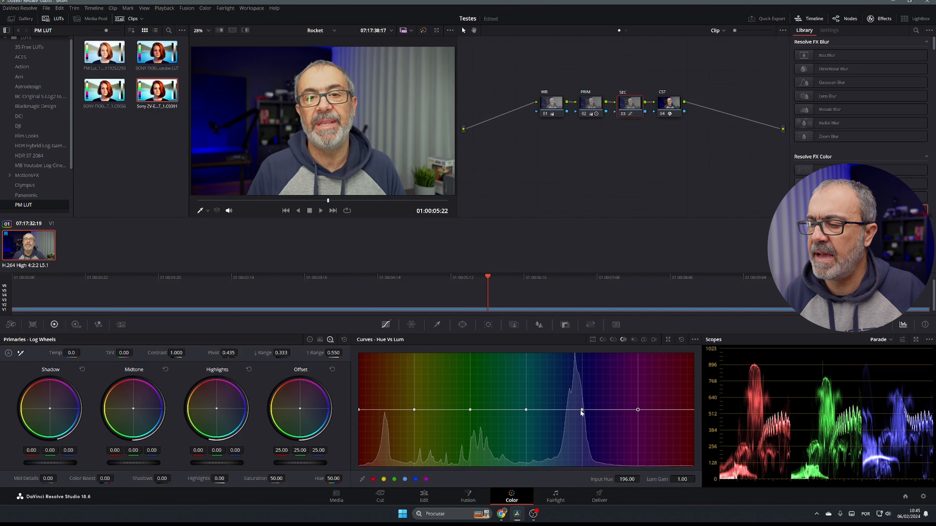
pyautogui.moveTo(576, 410); pyautogui.dragTo(576, 426)
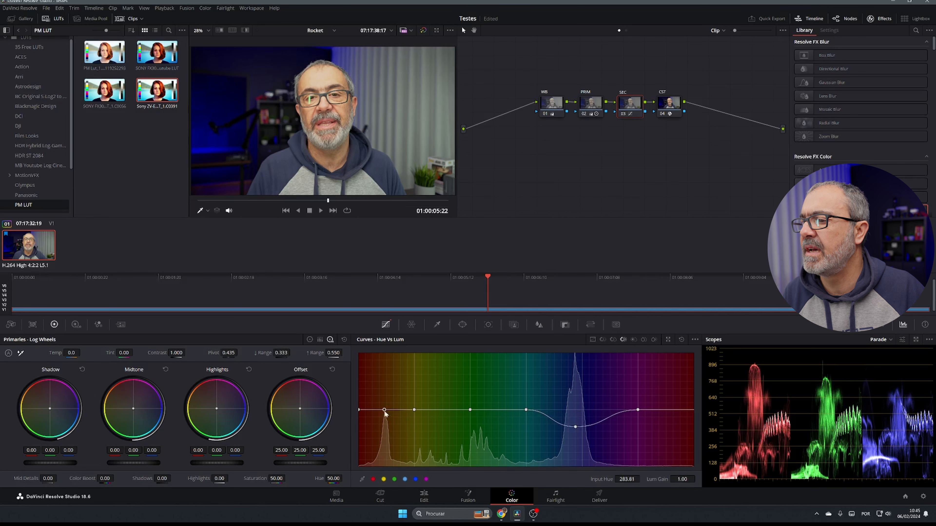
pyautogui.moveTo(384, 412)
pyautogui.mouseDown()
pyautogui.moveTo(384, 421)
pyautogui.moveTo(387, 385)
pyautogui.moveTo(385, 415)
pyautogui.mouseUp()
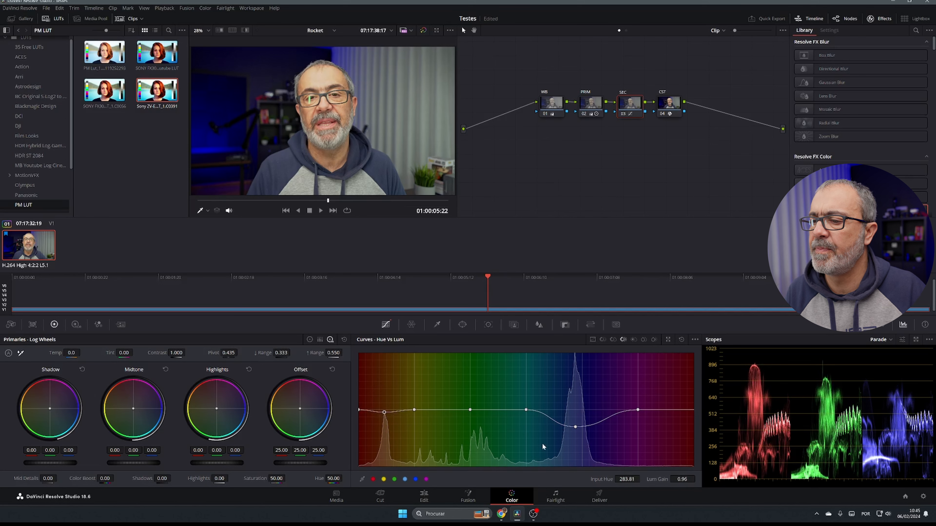
pyautogui.click(633, 338)
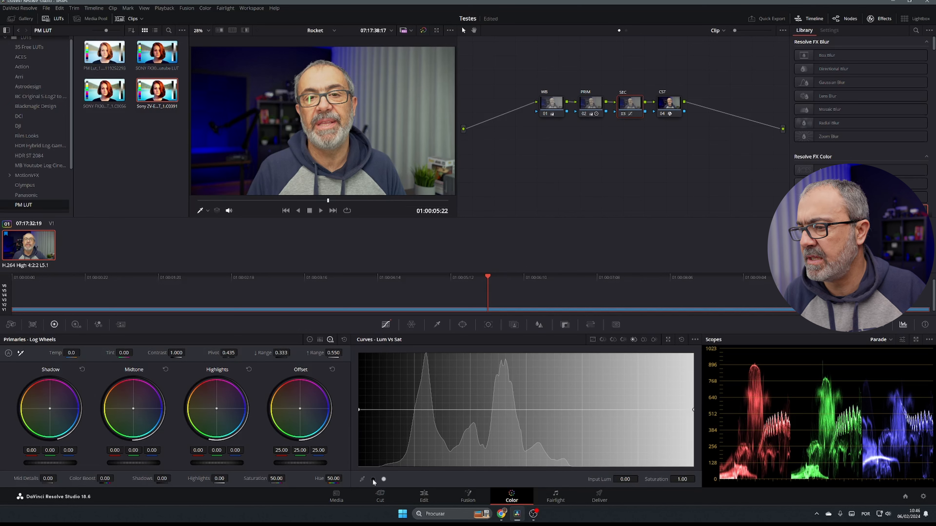
# Step: Pull down both ends of the Lum vs Sat curve to desaturate deep shadows and bright highlights
pyautogui.click(384, 479)
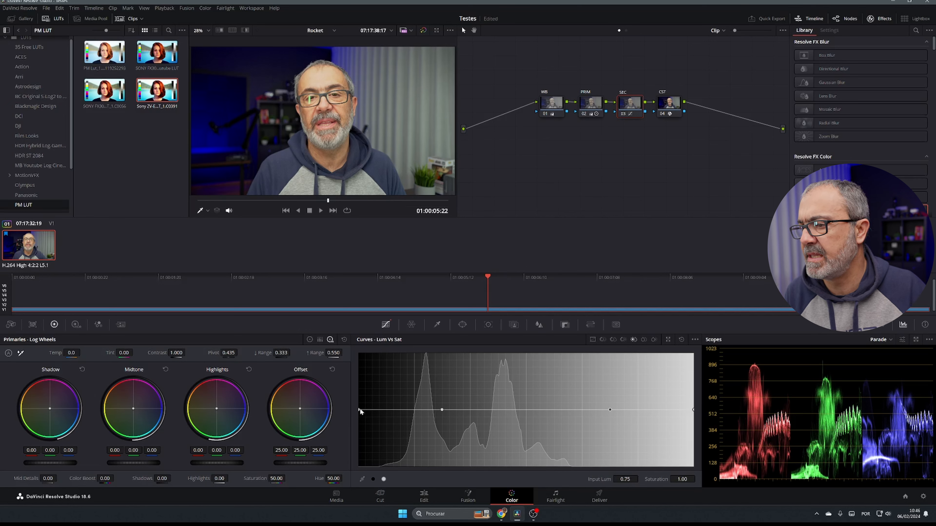
pyautogui.moveTo(359, 409); pyautogui.dragTo(361, 468)
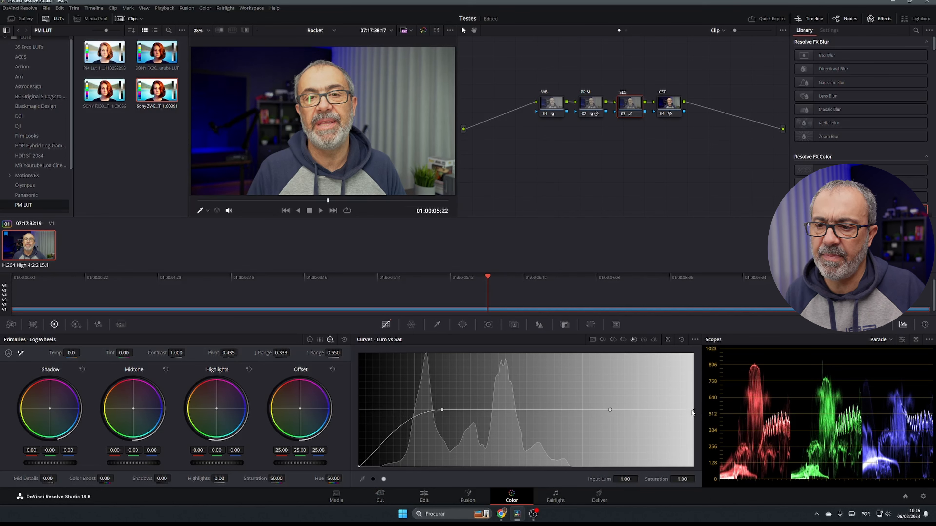
pyautogui.moveTo(692, 411); pyautogui.dragTo(685, 478)
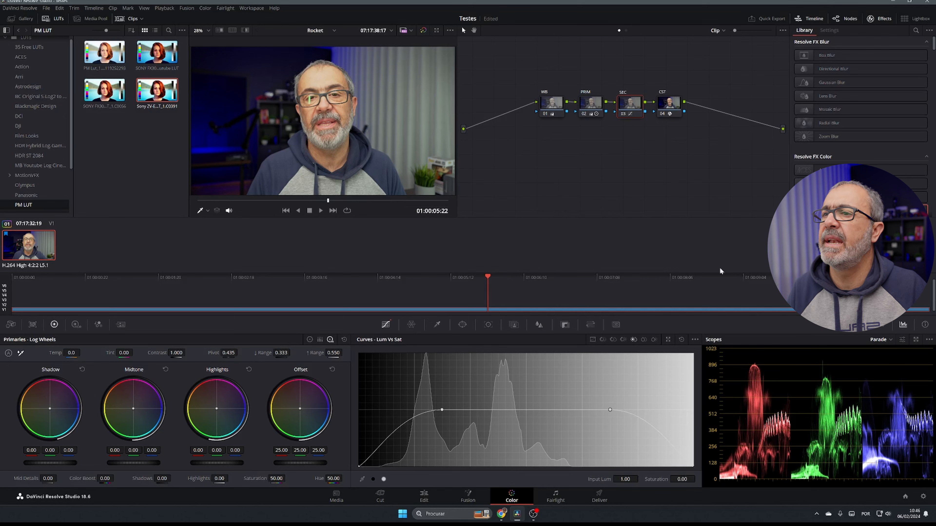
pyautogui.moveTo(534, 73); pyautogui.dragTo(702, 134)
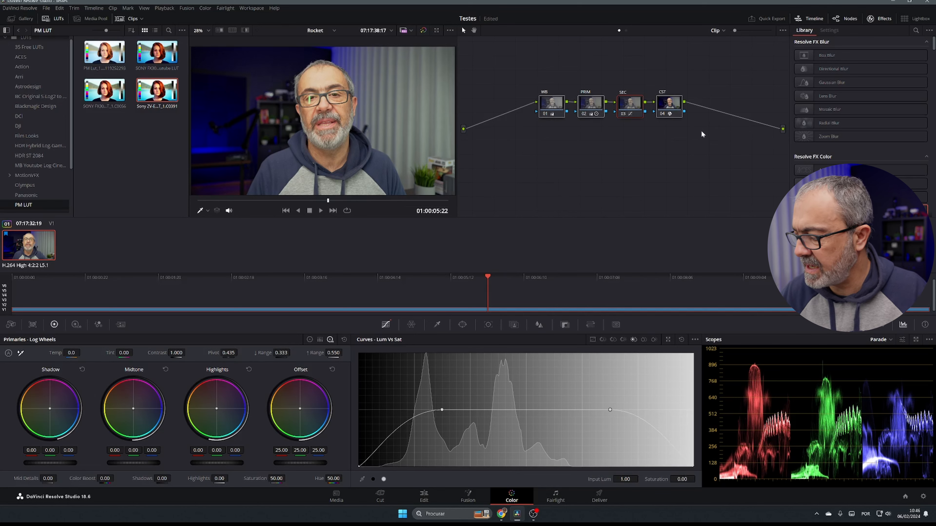
pyautogui.hotkey('ctrl', 'd')
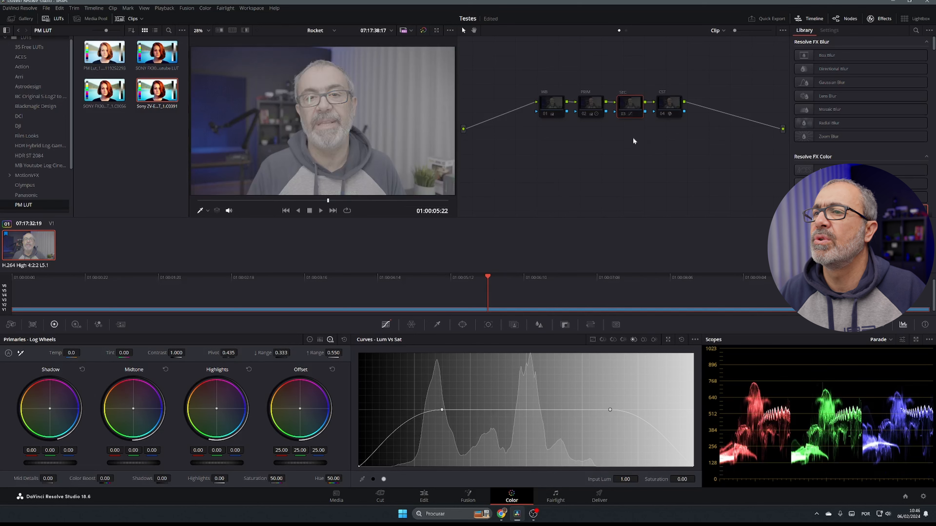
pyautogui.click(671, 110)
pyautogui.hotkey('ctrl', 'd')
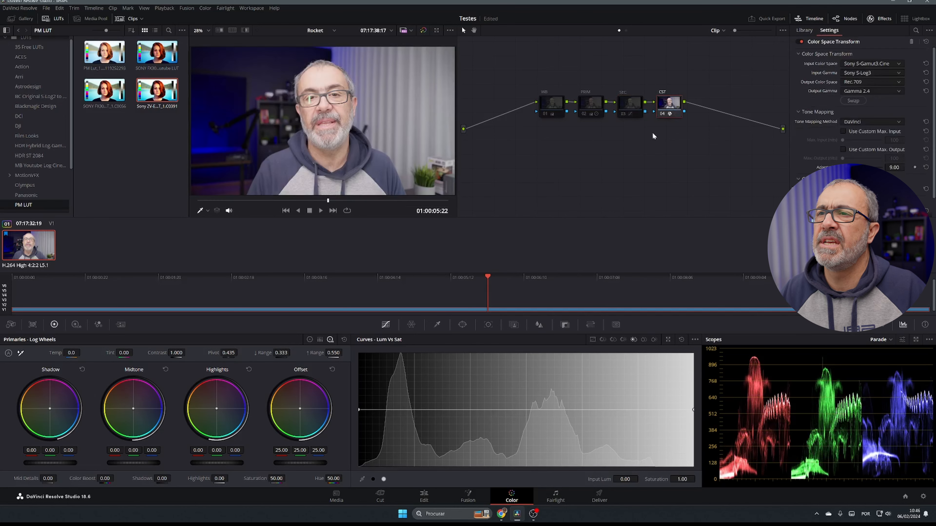
pyautogui.click(563, 111)
pyautogui.hotkey('ctrl', 'd')
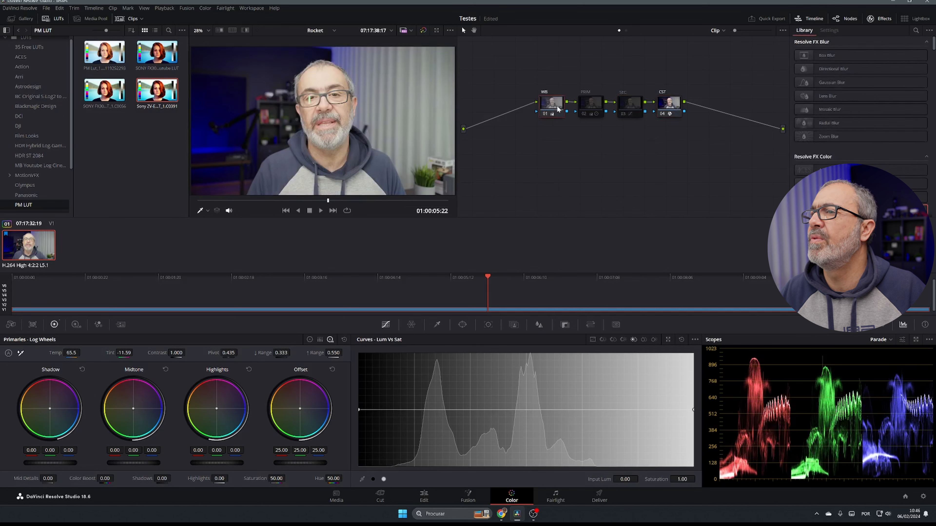
pyautogui.click(583, 105)
pyautogui.hotkey('ctrl', 'd')
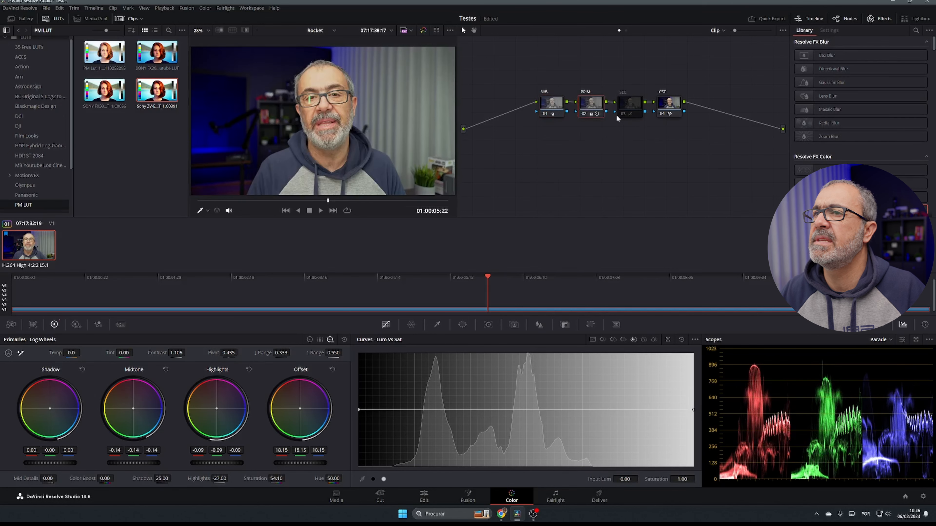
pyautogui.click(639, 104)
pyautogui.hotkey('ctrl', 'd')
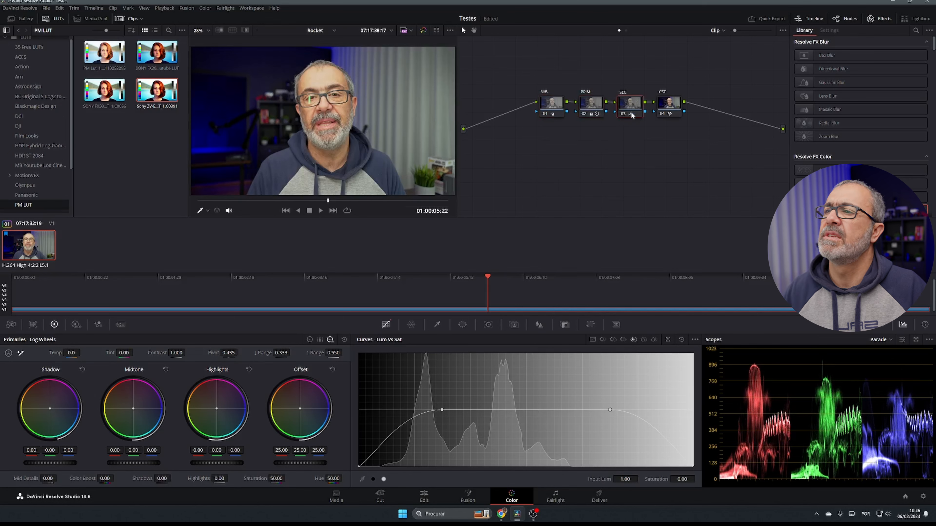
pyautogui.moveTo(631, 115)
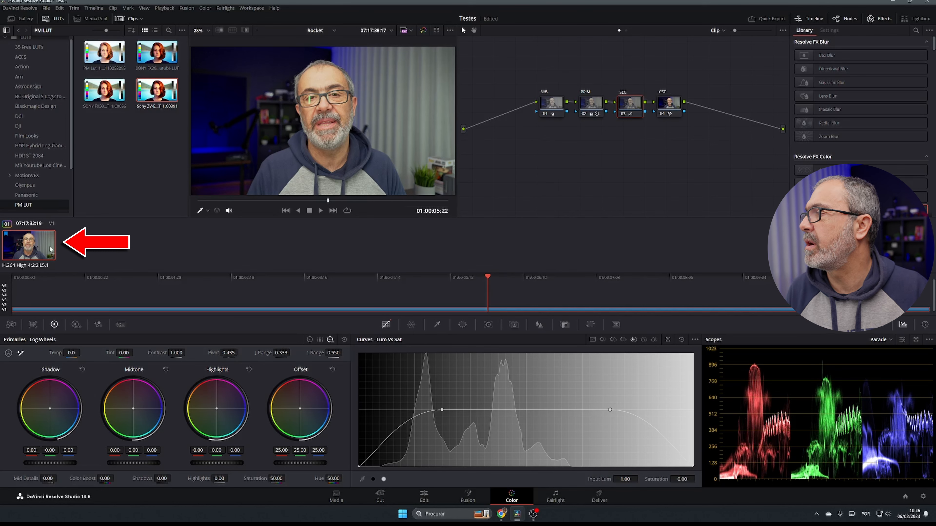
pyautogui.click(124, 21)
pyautogui.click(124, 21)
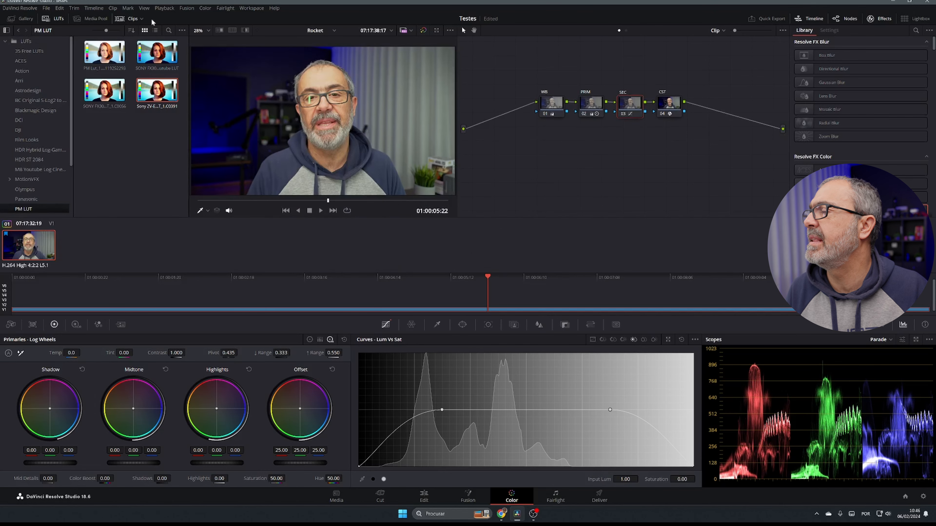
pyautogui.rightClick(25, 243)
pyautogui.moveTo(65, 461)
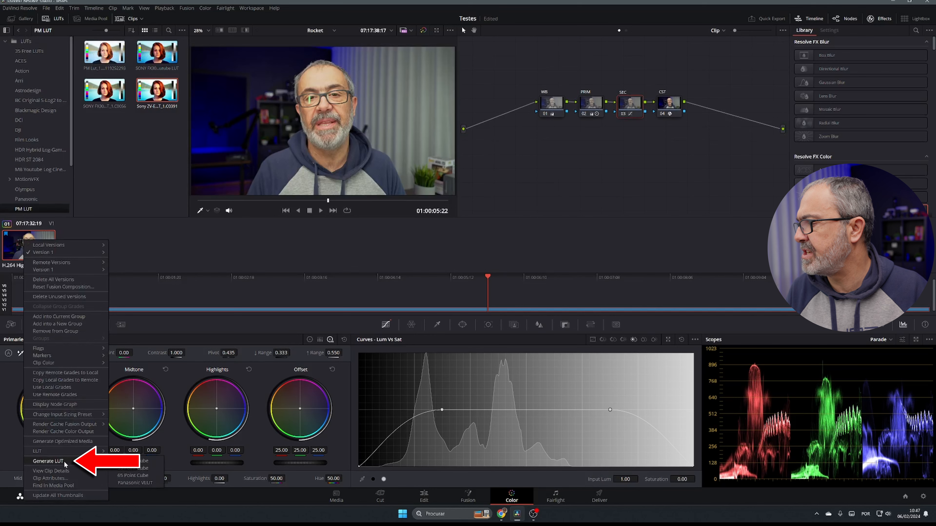
pyautogui.click(131, 468)
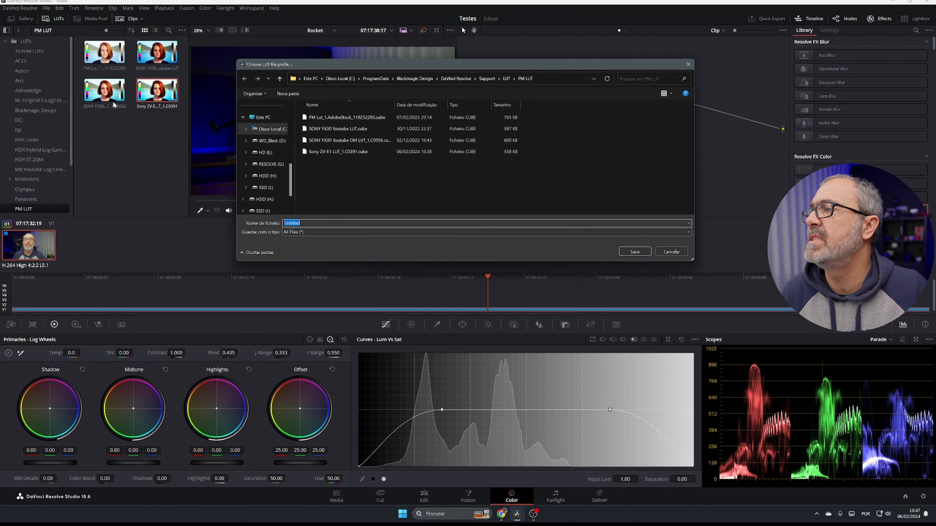
pyautogui.click(672, 252)
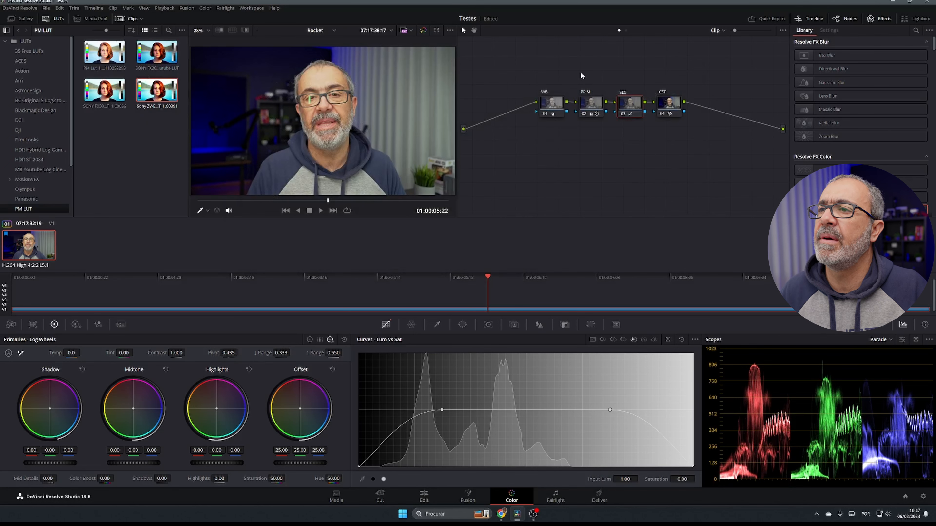
# Step: Delete the PRIM, SEC and CST nodes, reset node 01, and apply the Sony ZV-E1 LUT to it
pyautogui.moveTo(577, 72); pyautogui.dragTo(703, 145)
pyautogui.press('Delete')
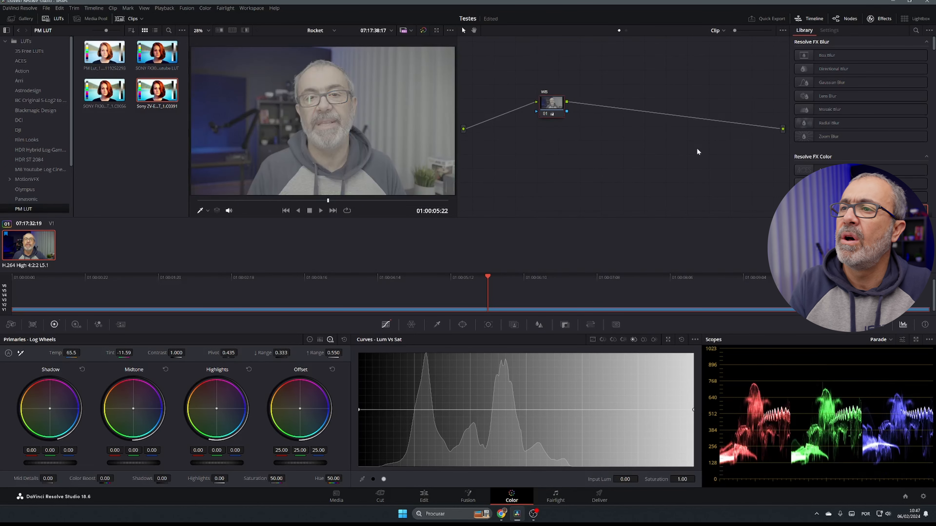
pyautogui.rightClick(545, 109)
pyautogui.click(577, 149)
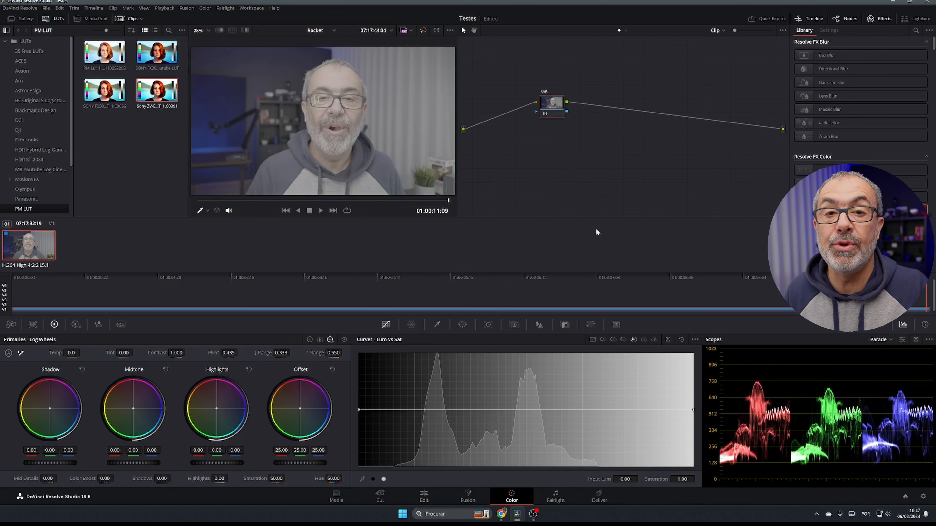
pyautogui.moveTo(154, 94); pyautogui.dragTo(565, 113)
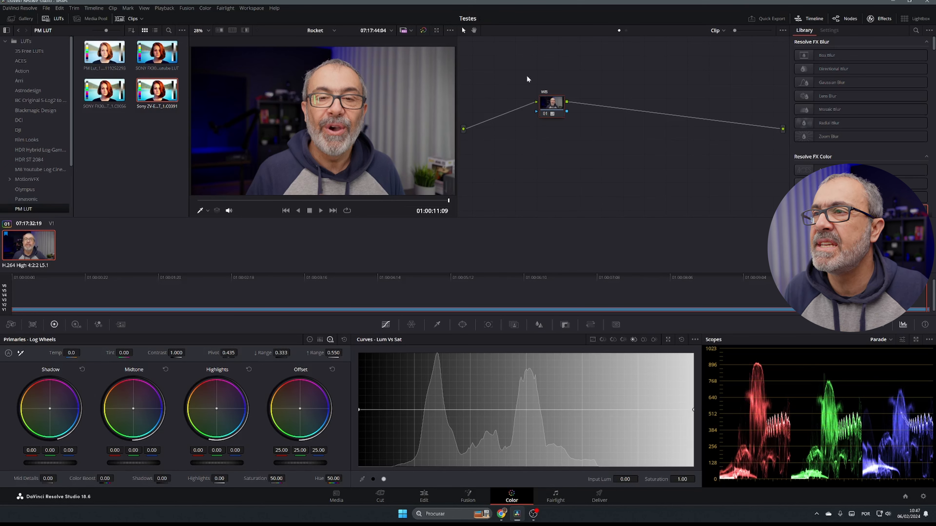
pyautogui.moveTo(553, 105); pyautogui.dragTo(688, 122)
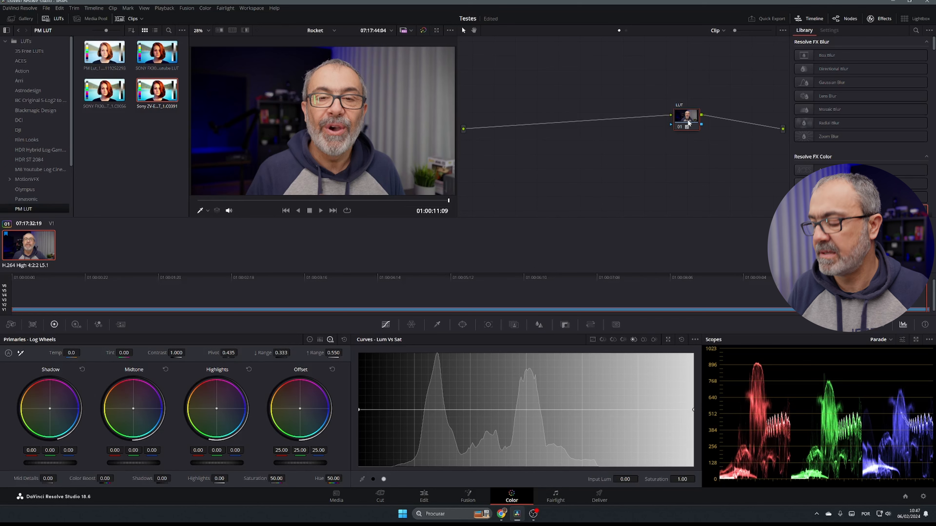
# Step: Insert a serial node before the LUT node and raise its midtones to 0.20
pyautogui.rightClick(680, 121)
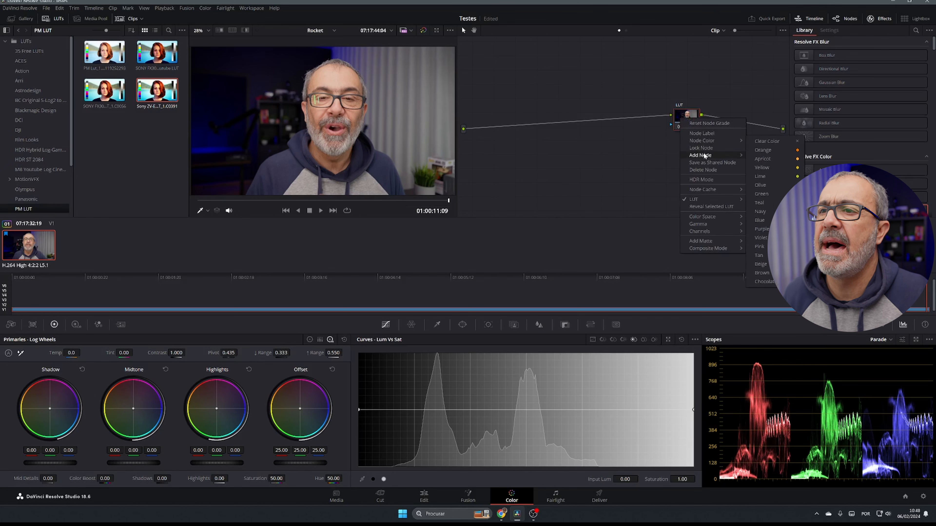
pyautogui.moveTo(704, 154)
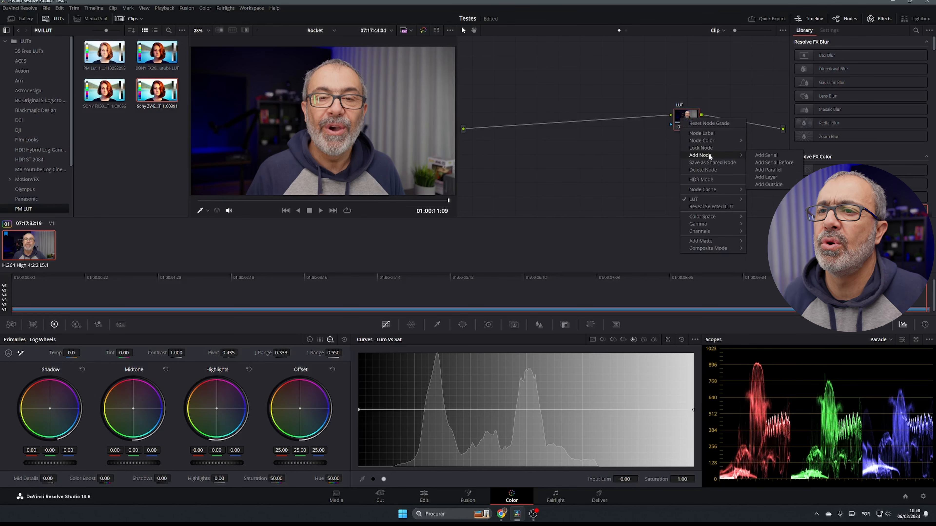
pyautogui.click(783, 163)
pyautogui.moveTo(584, 117); pyautogui.dragTo(630, 118)
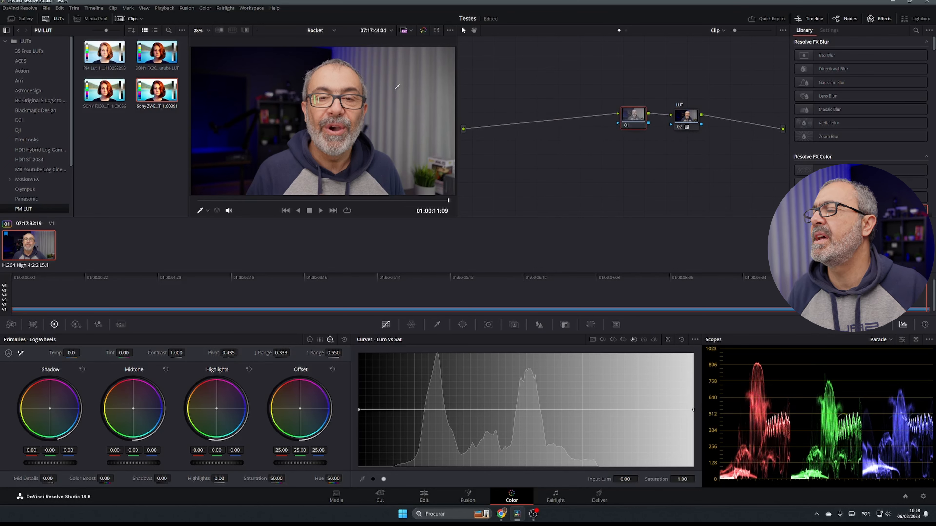
pyautogui.moveTo(144, 461); pyautogui.dragTo(170, 461)
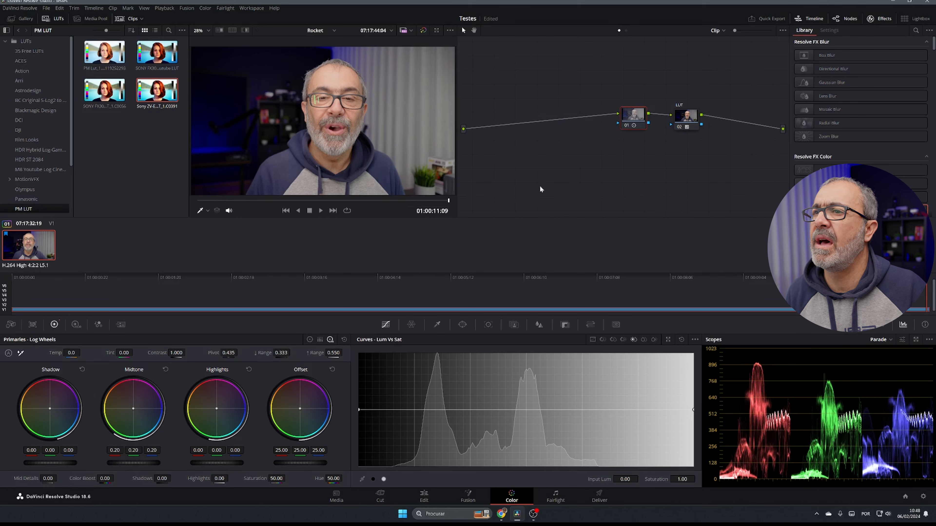
pyautogui.click(631, 113)
pyautogui.hotkey('ctrl', 'd')
pyautogui.hotkey('ctrl', 'd')
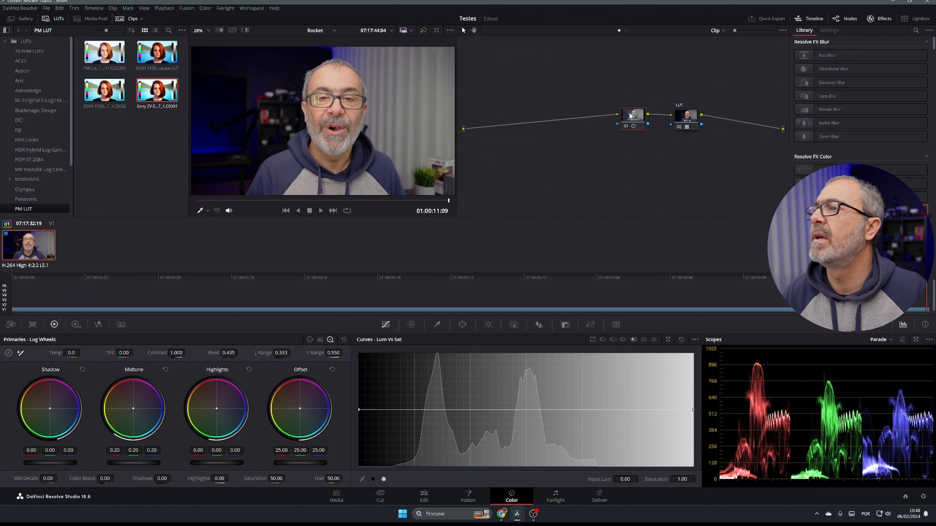
pyautogui.hotkey('ctrl', 'd')
pyautogui.hotkey('ctrl', 'd')
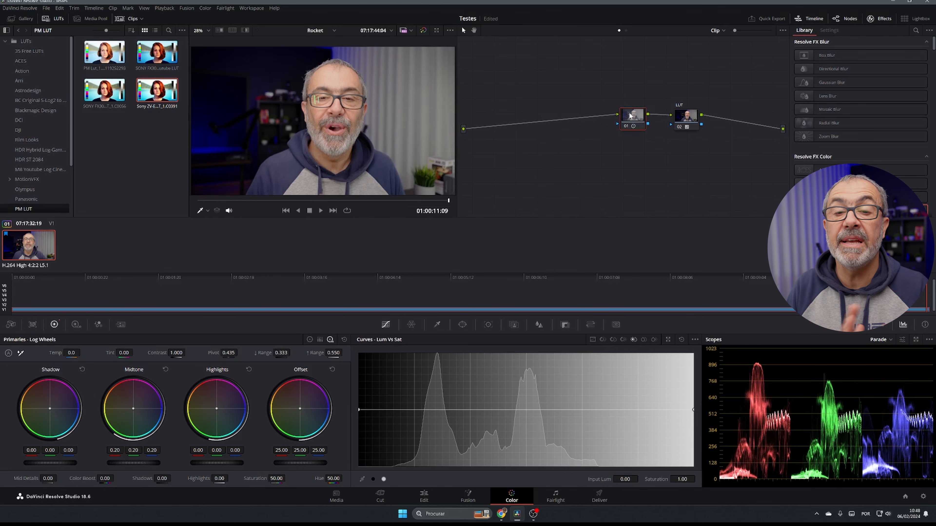